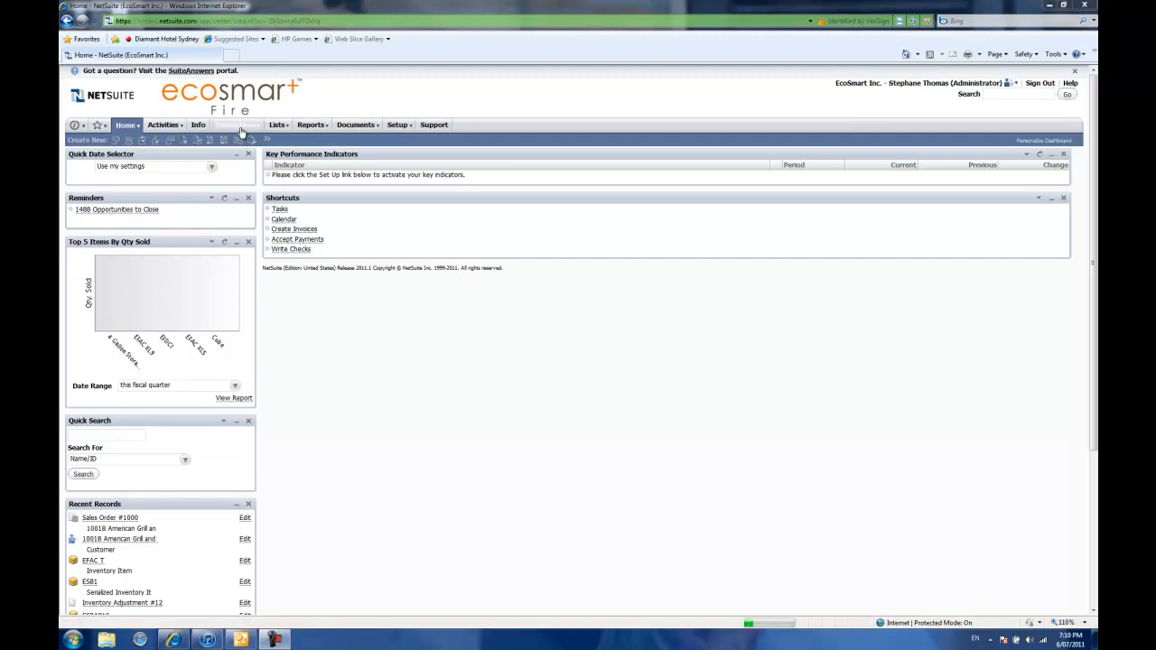
Step: Start a new sales order and choose American Grill and Hearth as the customer
mouse_move(242, 128)
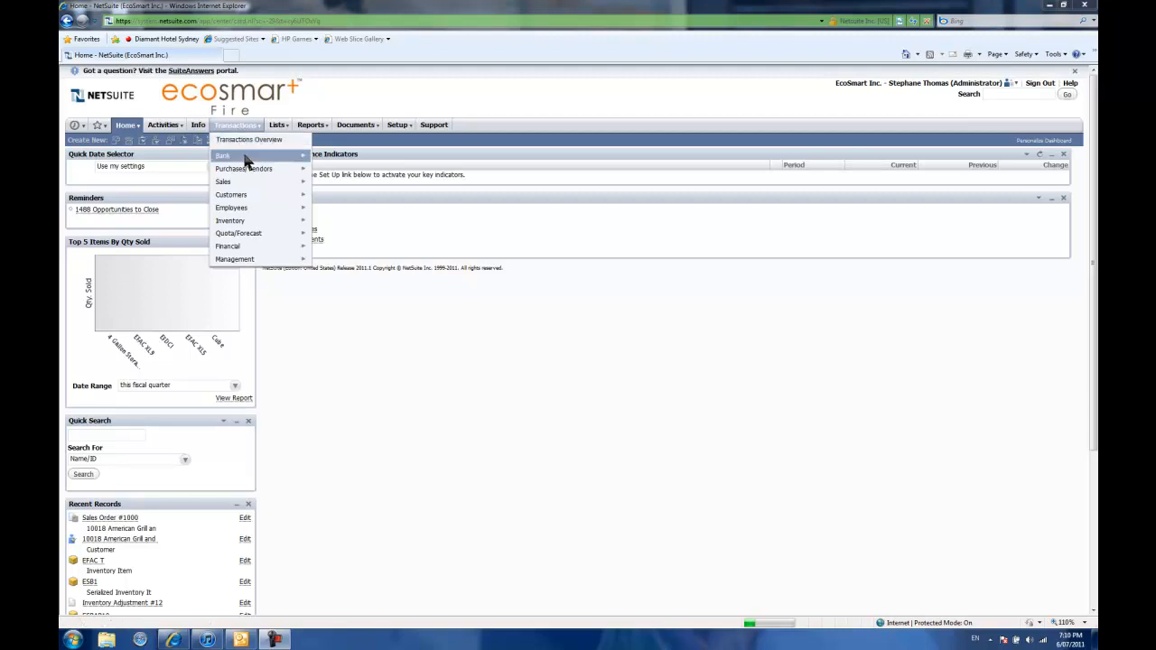
mouse_move(247, 183)
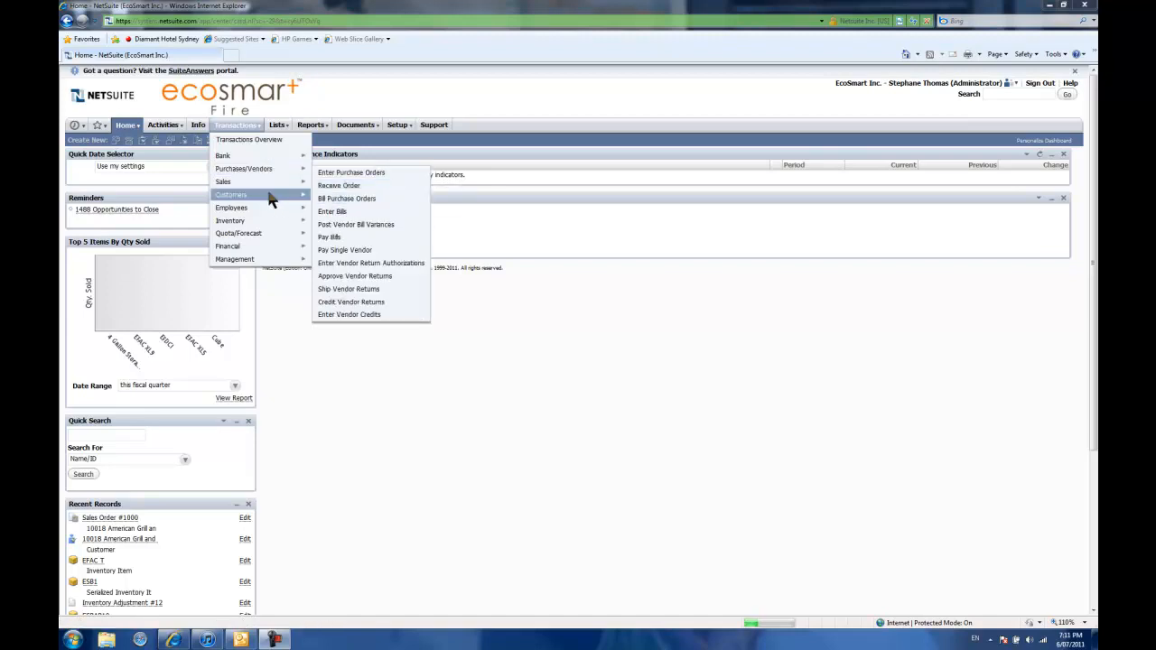
mouse_move(341, 217)
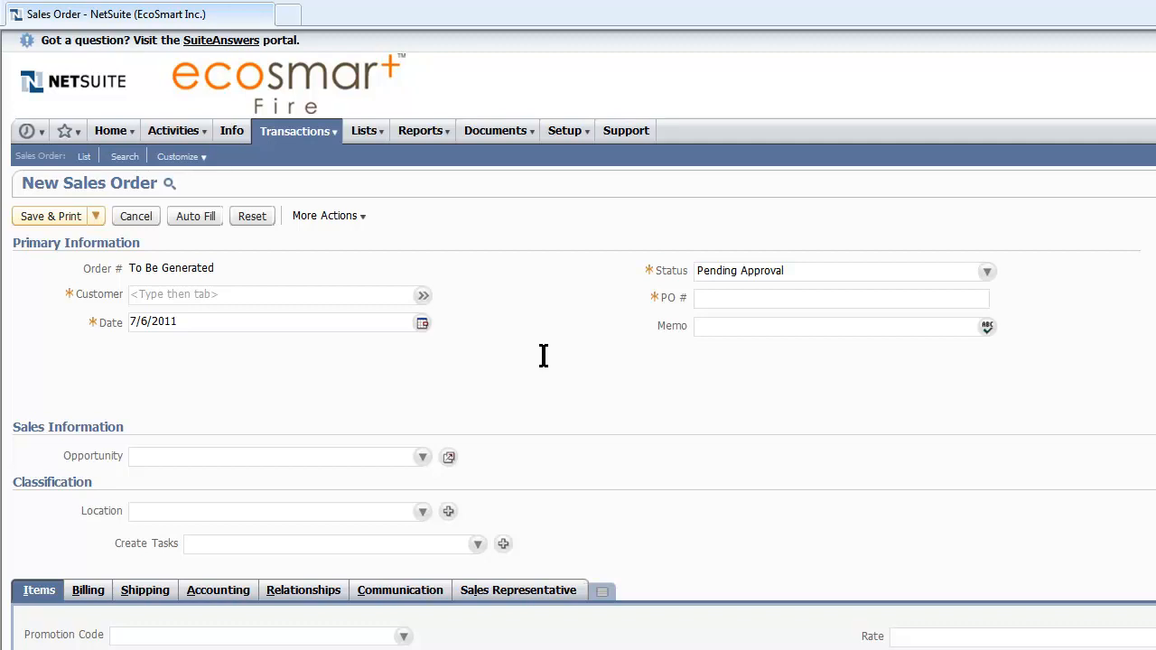
left_click(333, 292)
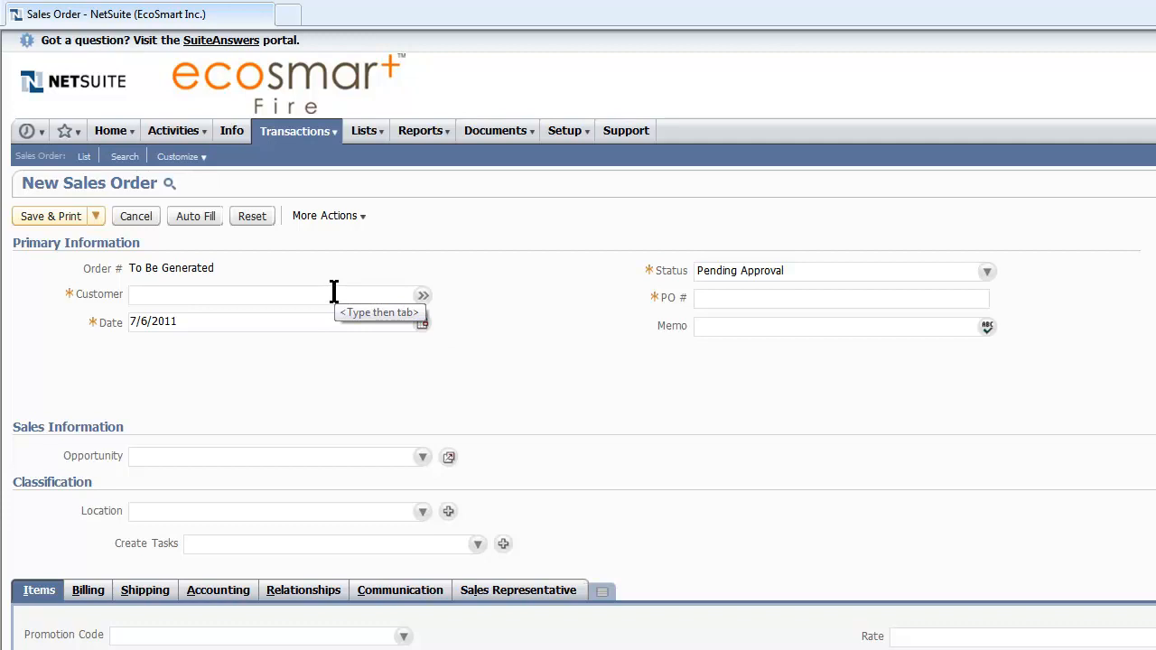
type("american")
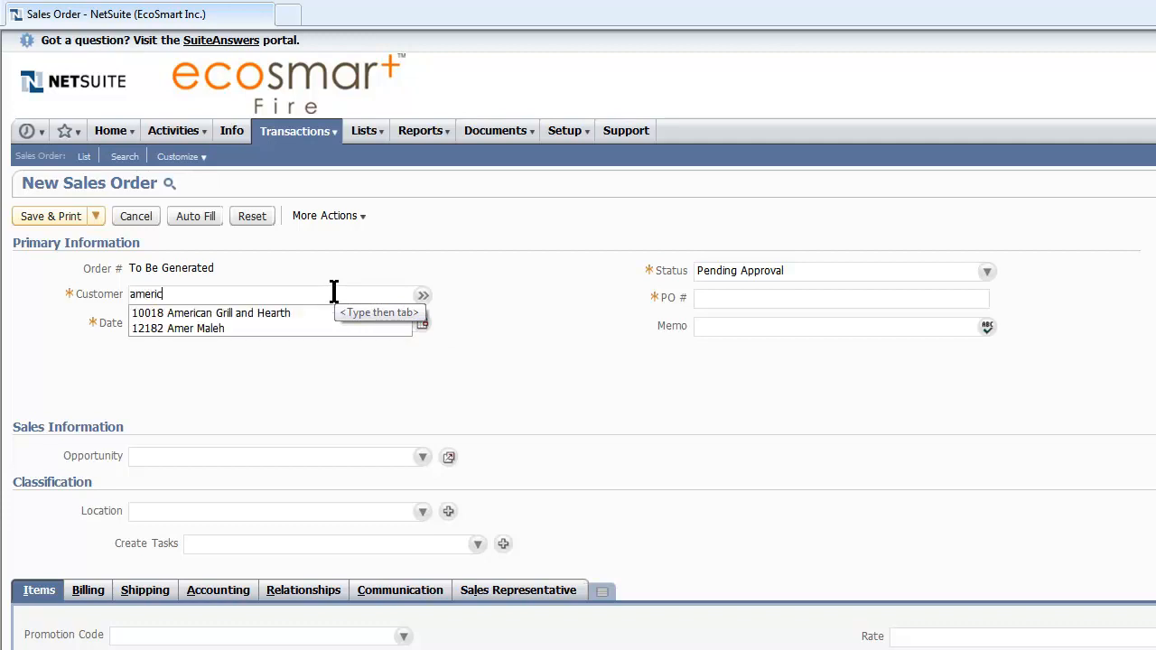
left_click(329, 313)
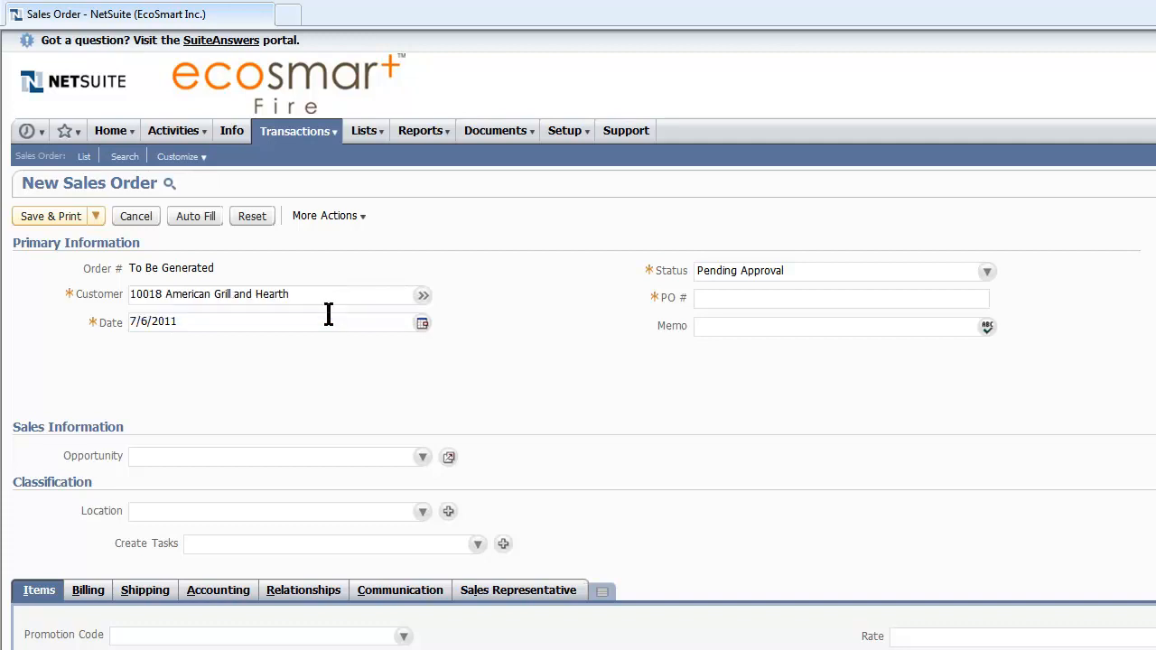
Step: Set the sales order's status to Pending Fulfillment and enter the purchase order number
left_click(864, 265)
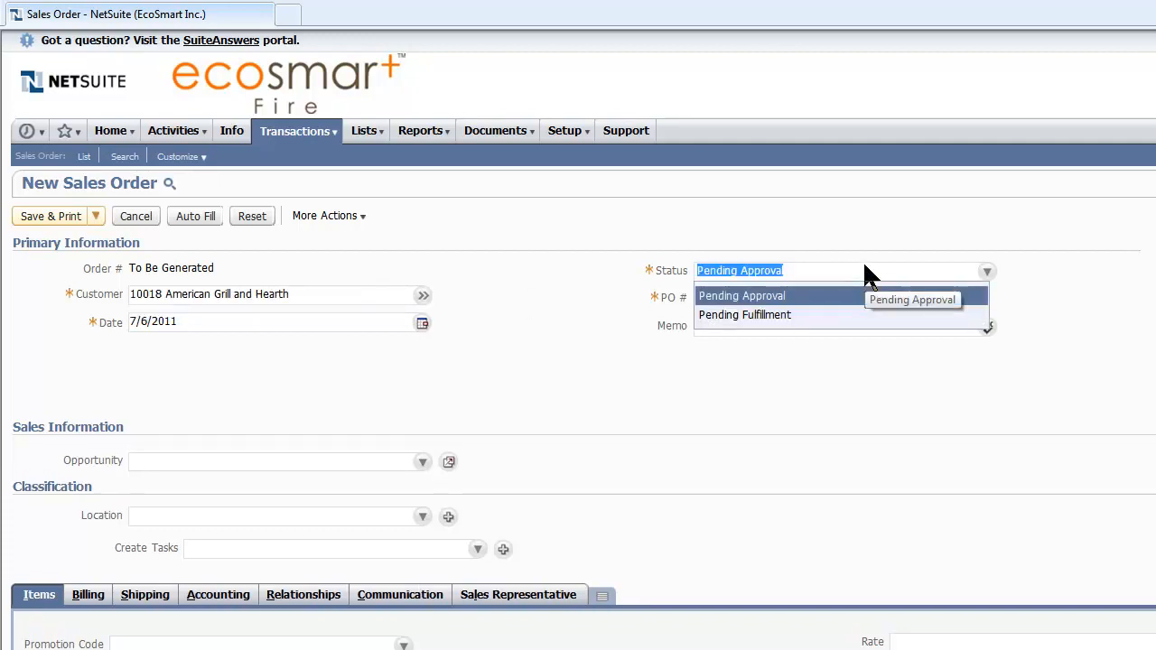
left_click(835, 316)
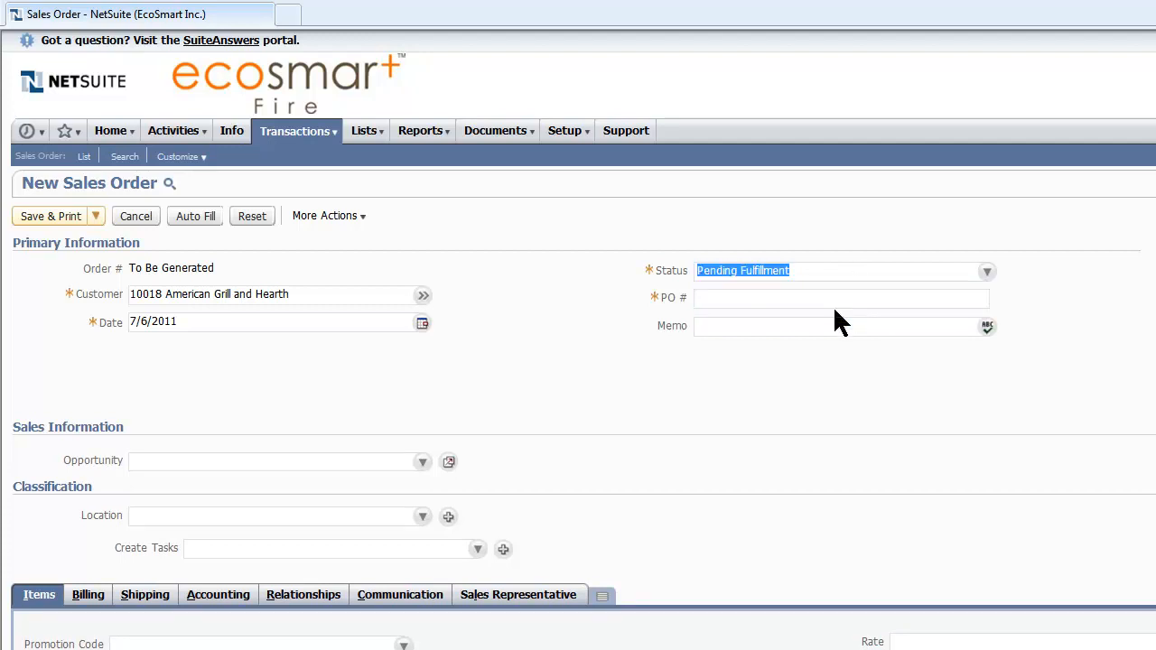
key("Tab")
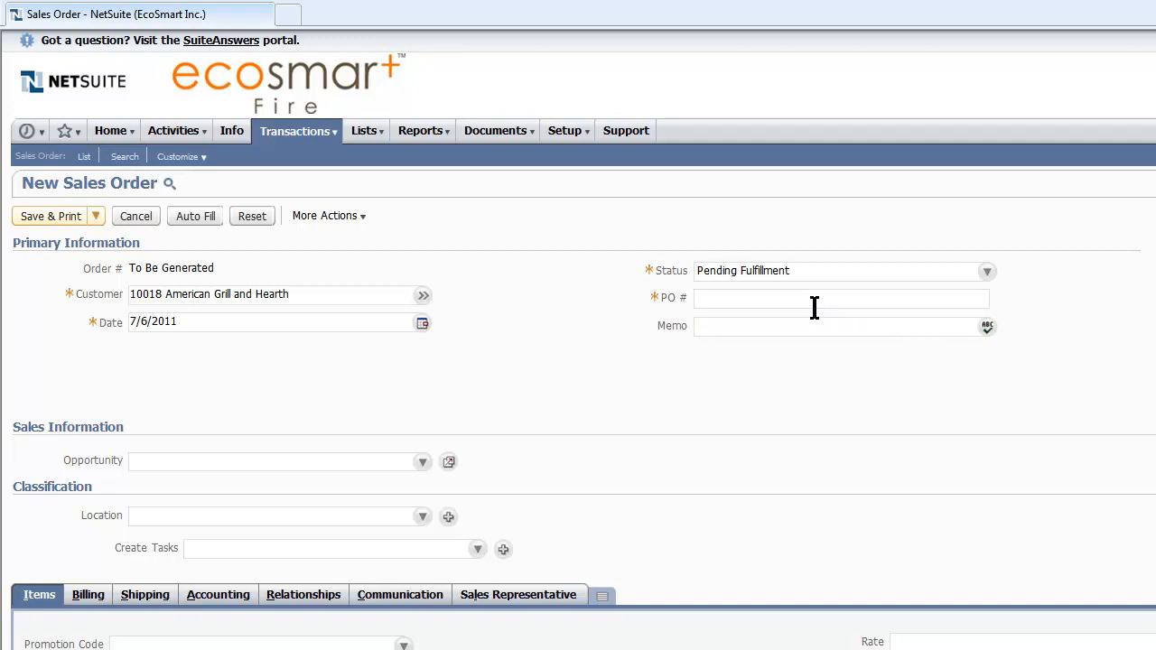
type("123")
Step: Add the item EFGXL7 Scope 700 Grate to the order with a quantity of 1 and make its line taxable
left_click(36, 595)
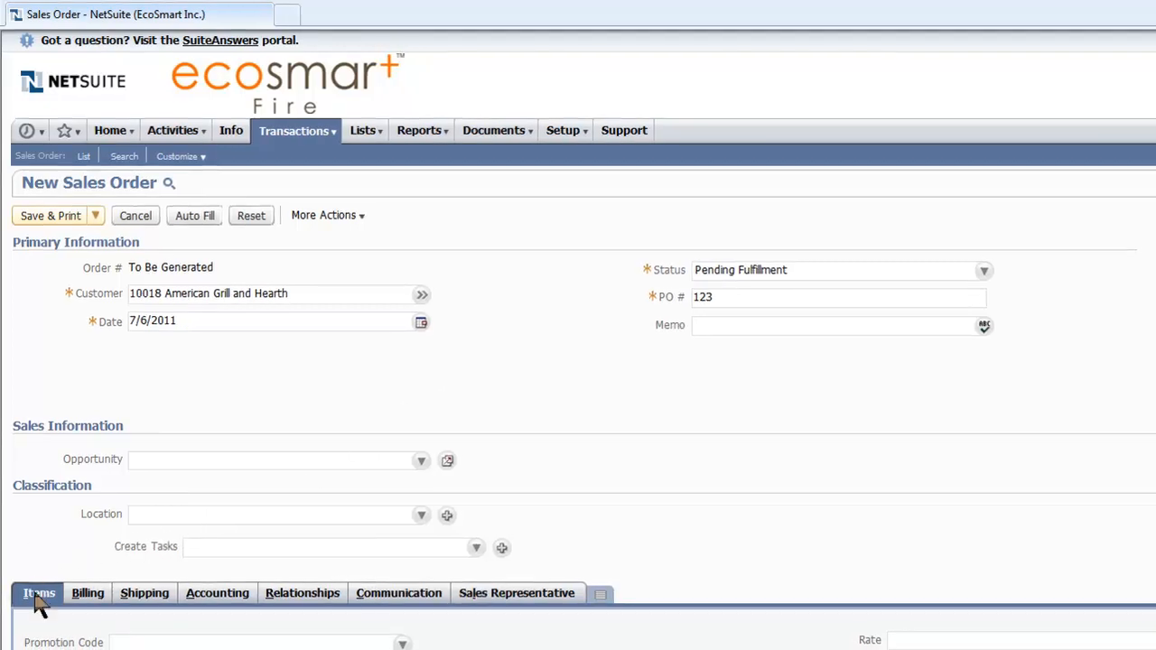
left_click(39, 620)
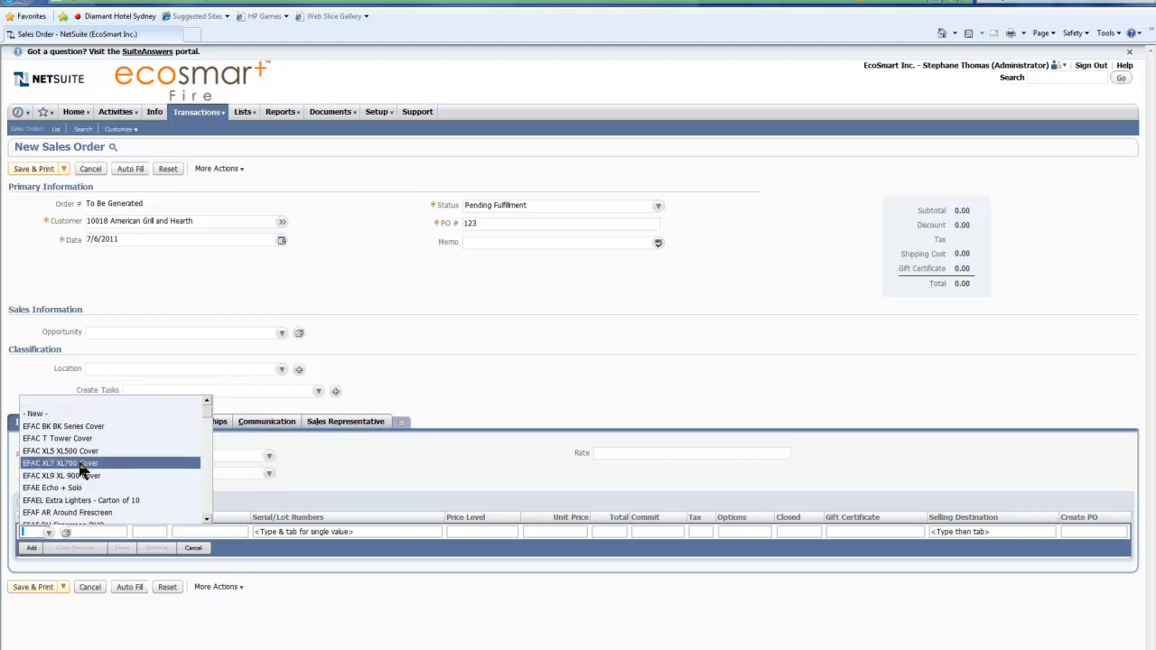
scroll(80, 465, "down", 10)
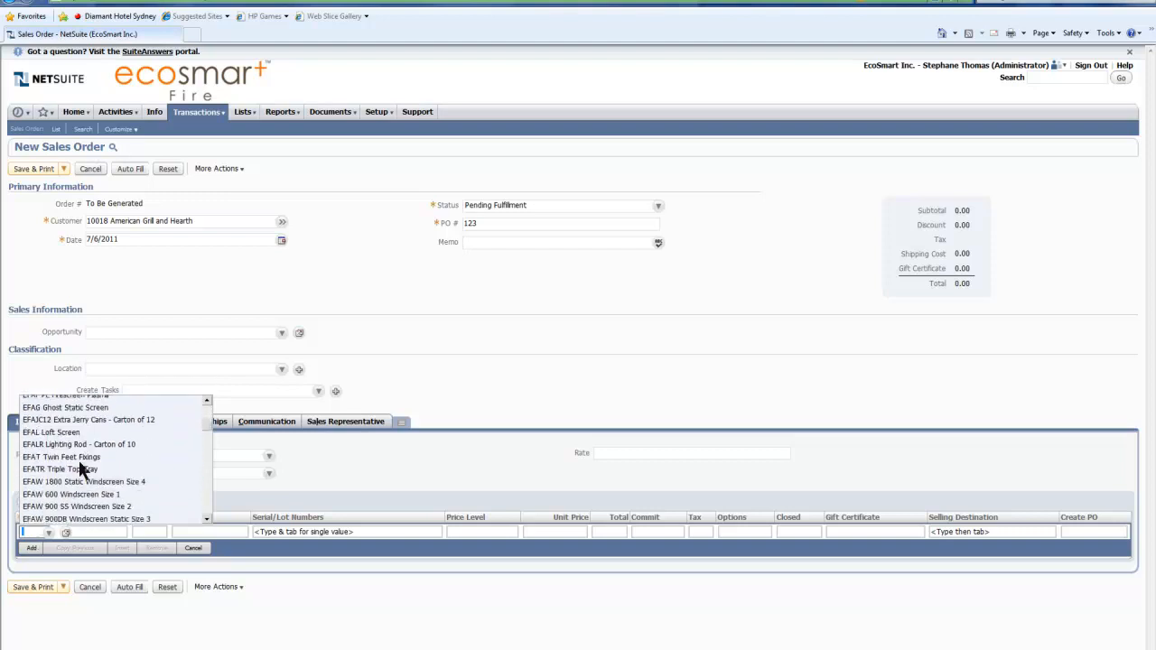
scroll(79, 468, "down", 1)
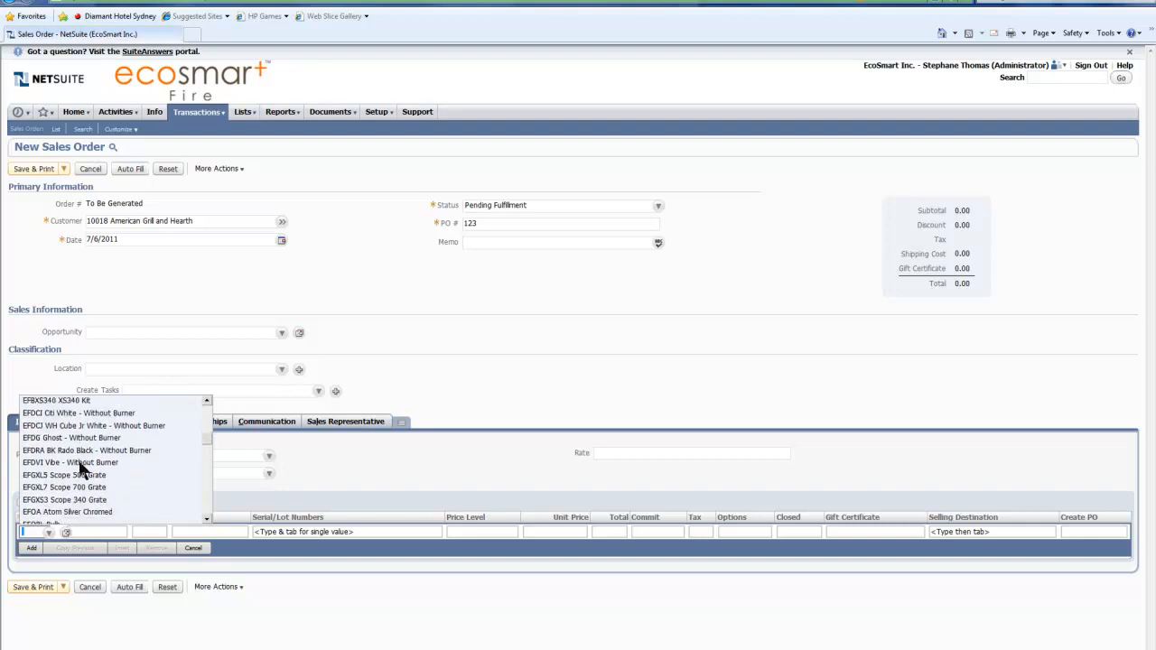
left_click(77, 487)
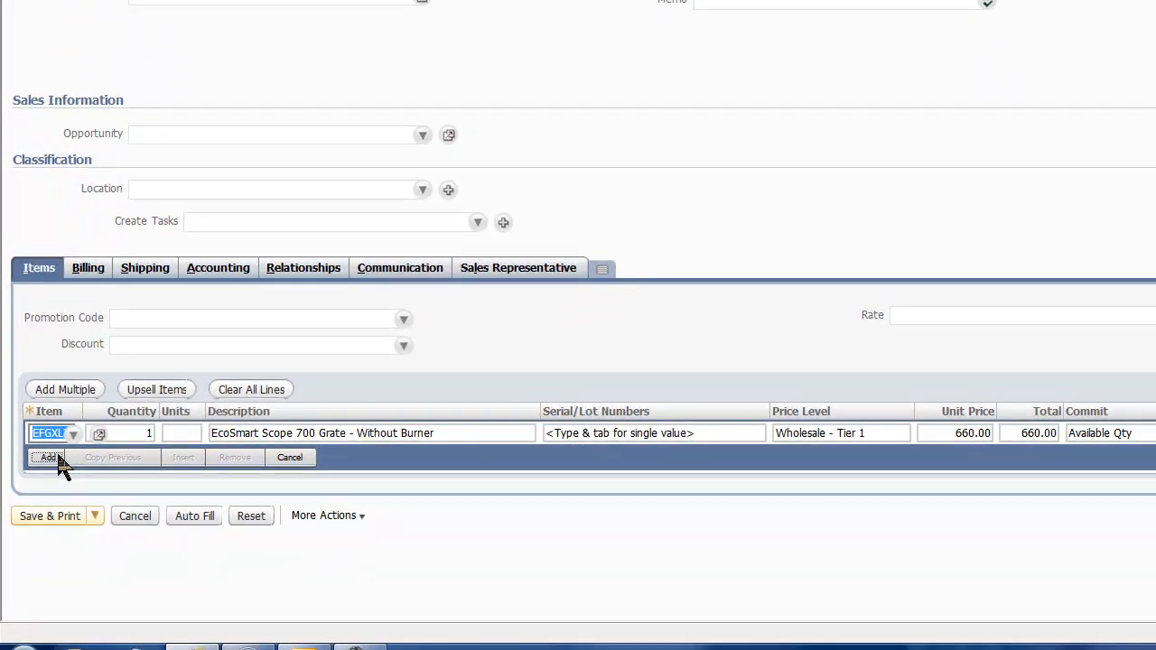
left_click(57, 457)
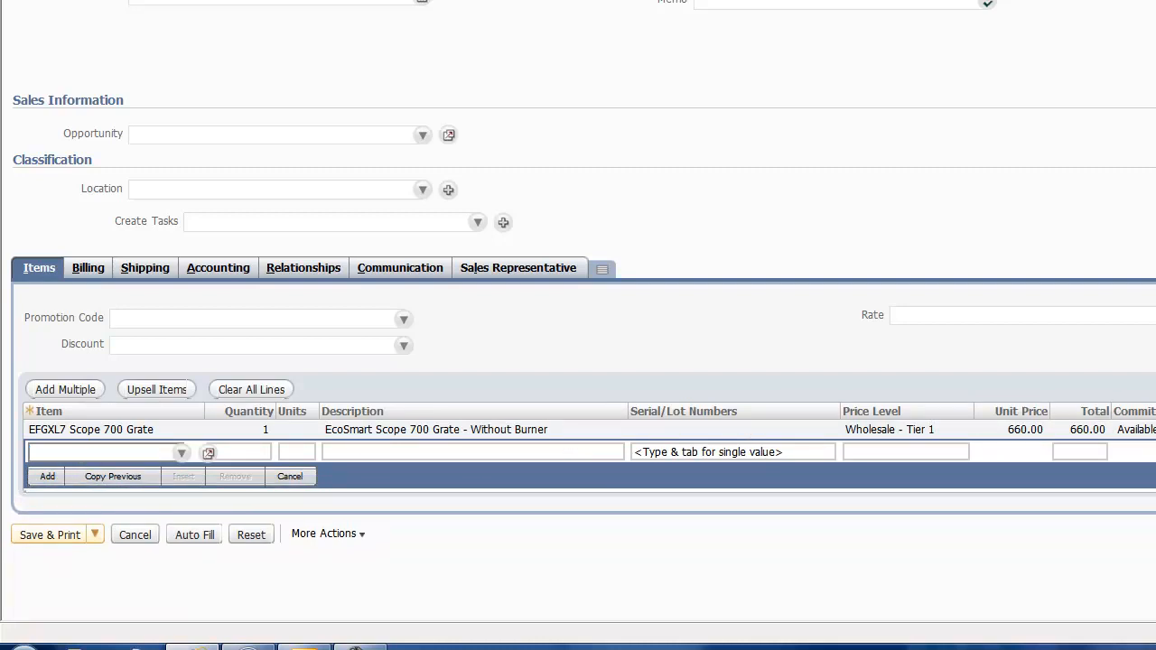
left_click(1147, 430)
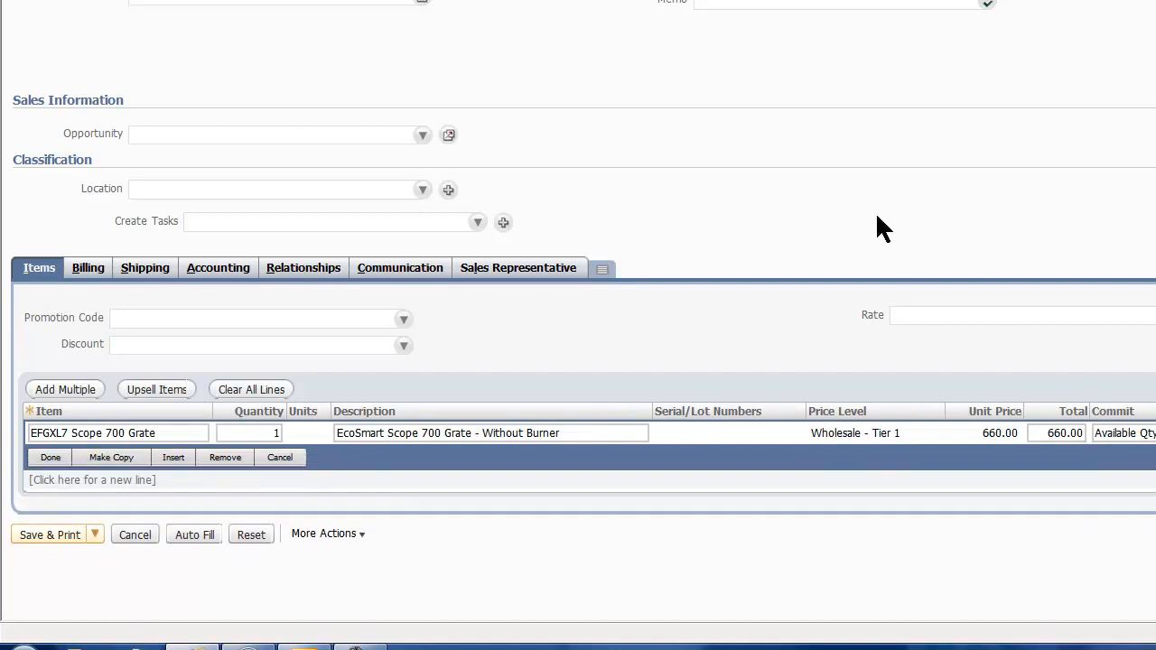
left_click(56, 458)
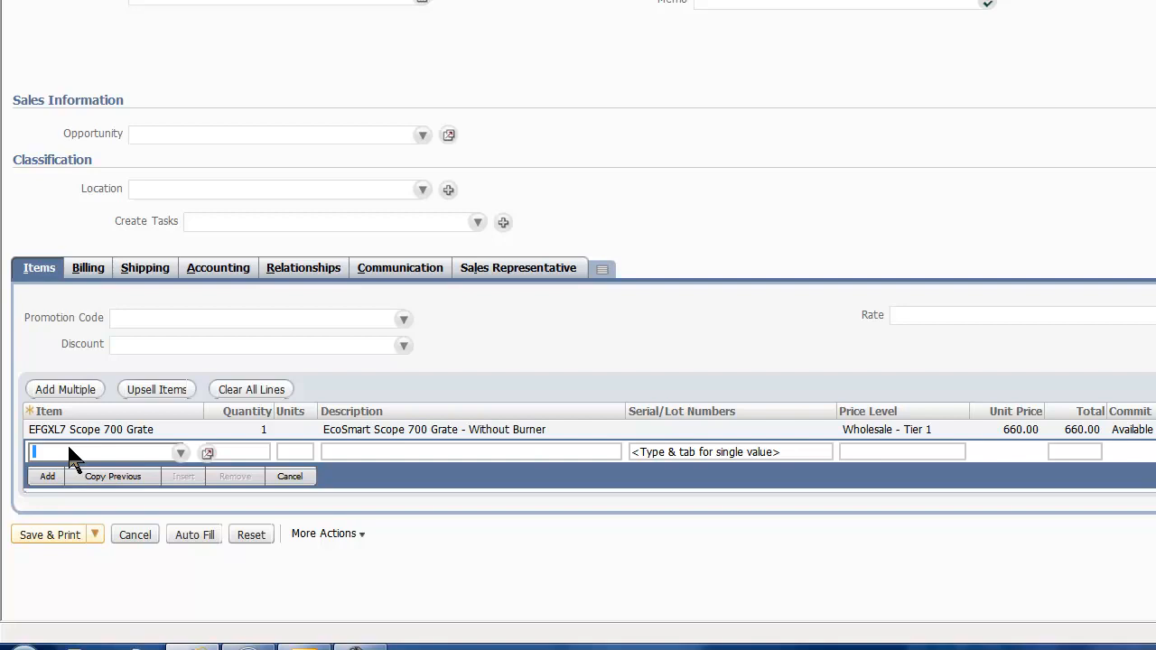
Step: Add the item ESBXL7 XL Burner 700 as a second order line with a quantity of 1, marked taxable
left_click(68, 444)
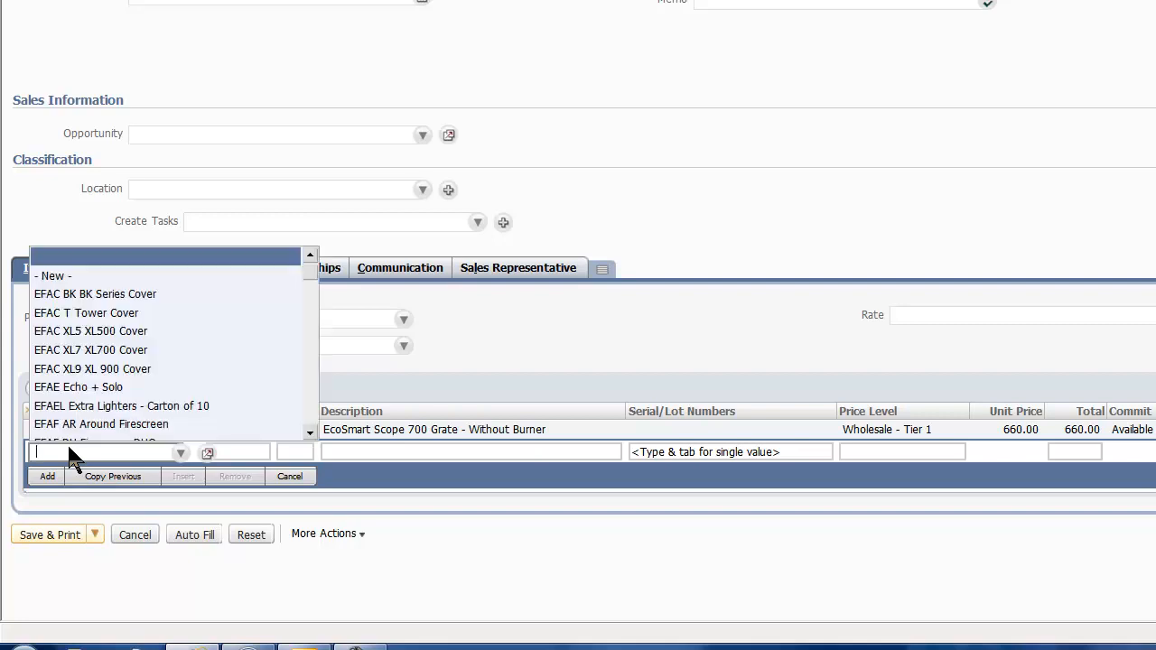
scroll(129, 368, "down", 3)
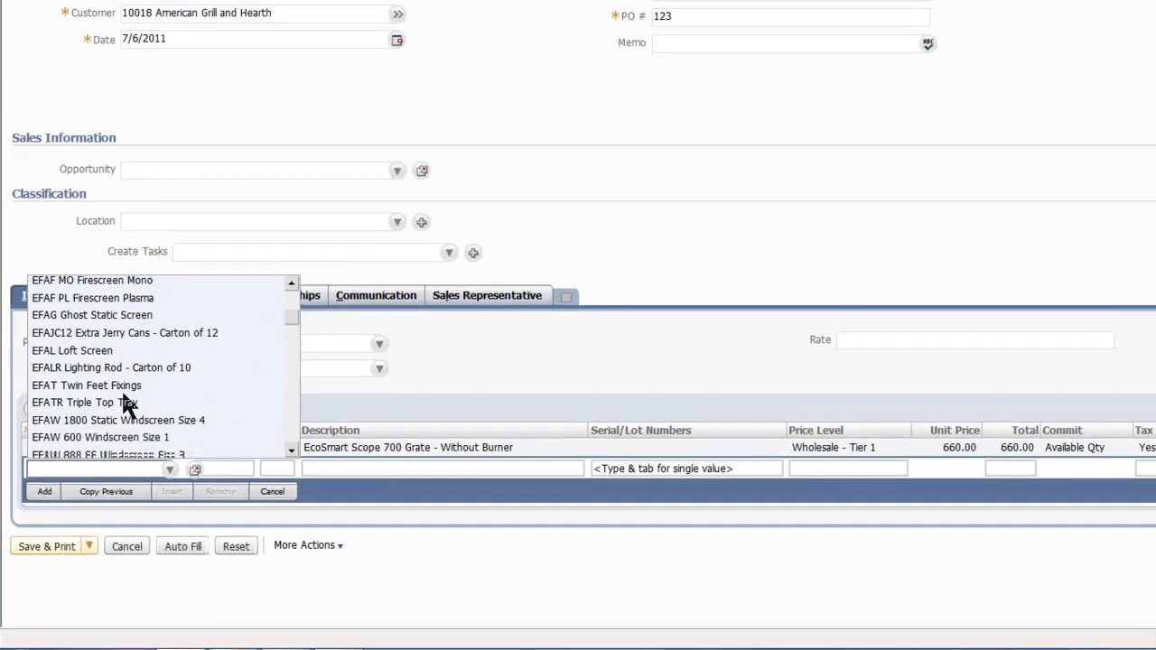
scroll(127, 406, "down", 10)
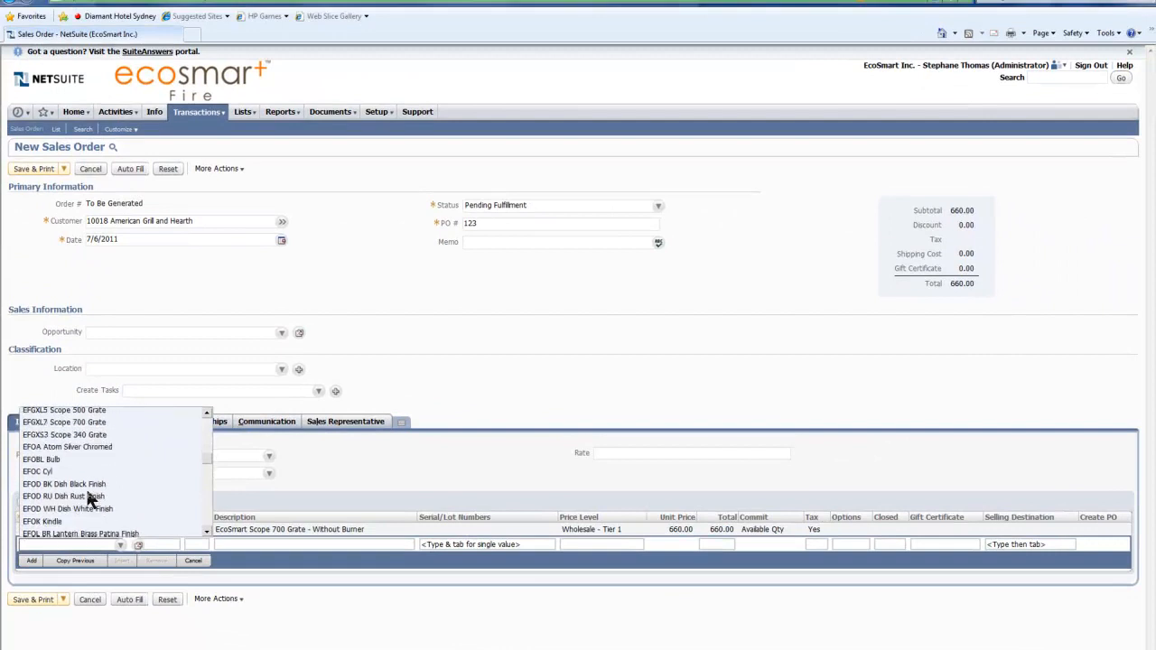
scroll(90, 501, "down", 6)
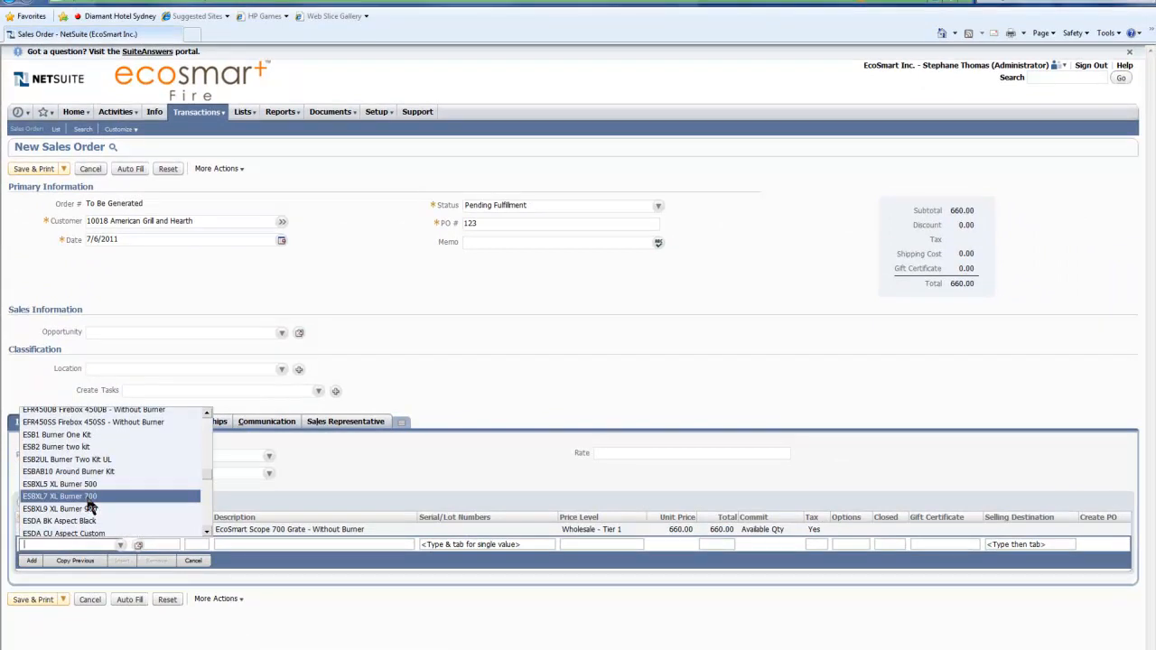
left_click(88, 499)
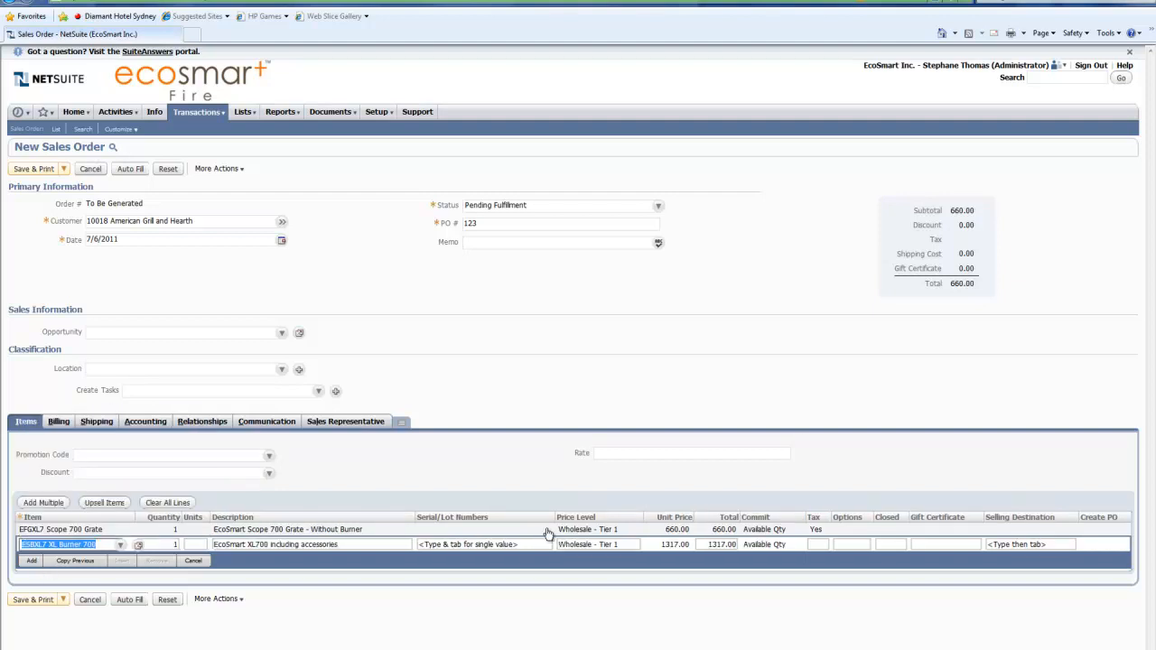
left_click(815, 546)
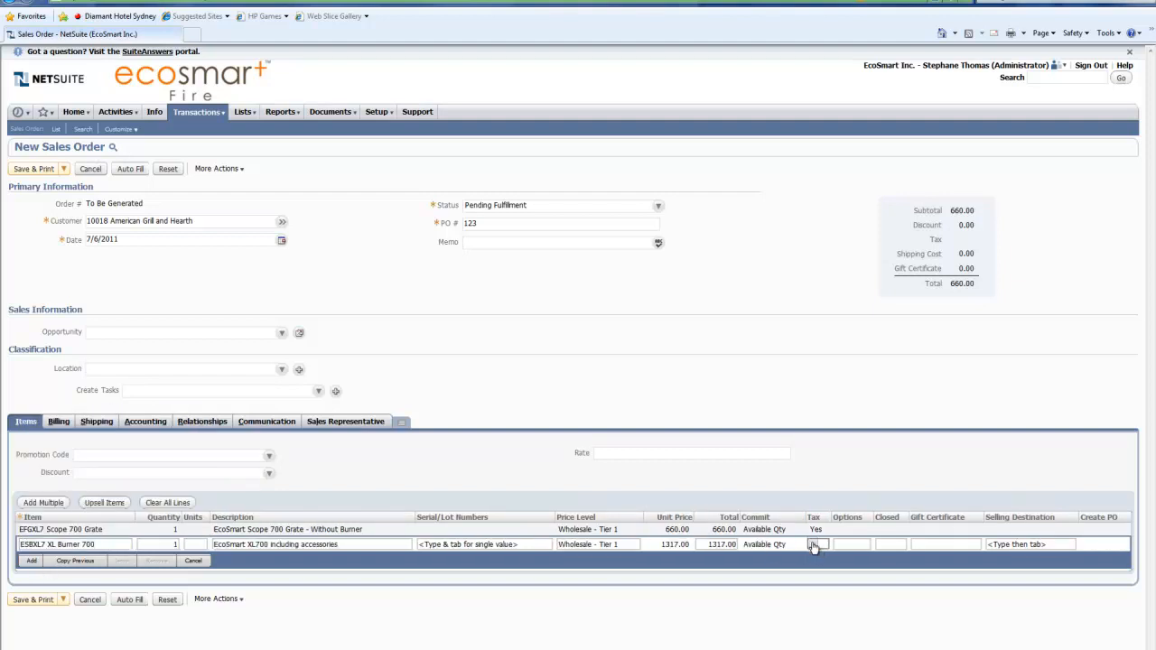
left_click(816, 544)
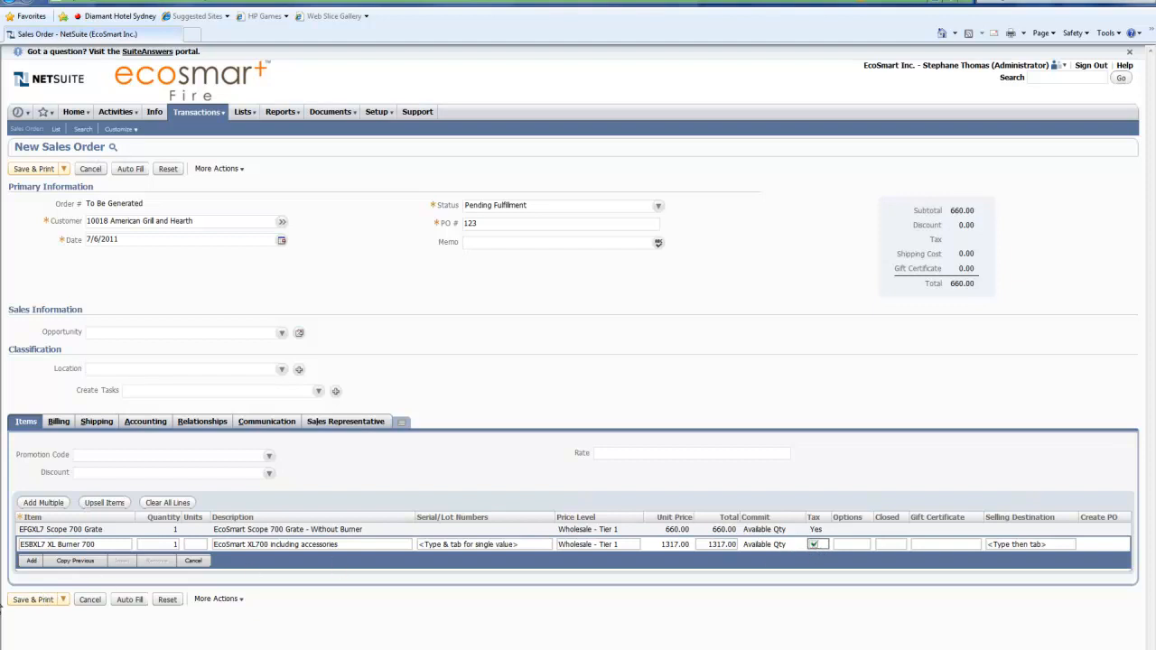
left_click(31, 561)
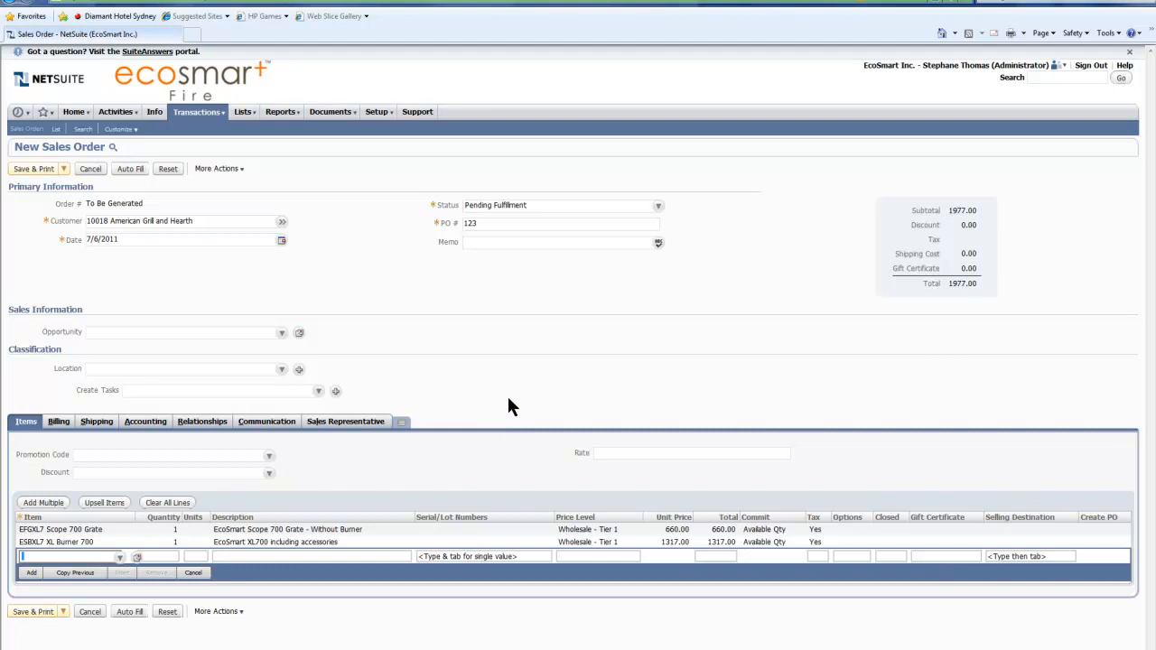
Step: Check the billing details, and set the shipping method to FedEx Express with an estimated arrival date of 7/8/2011
left_click(58, 422)
left_click(394, 492)
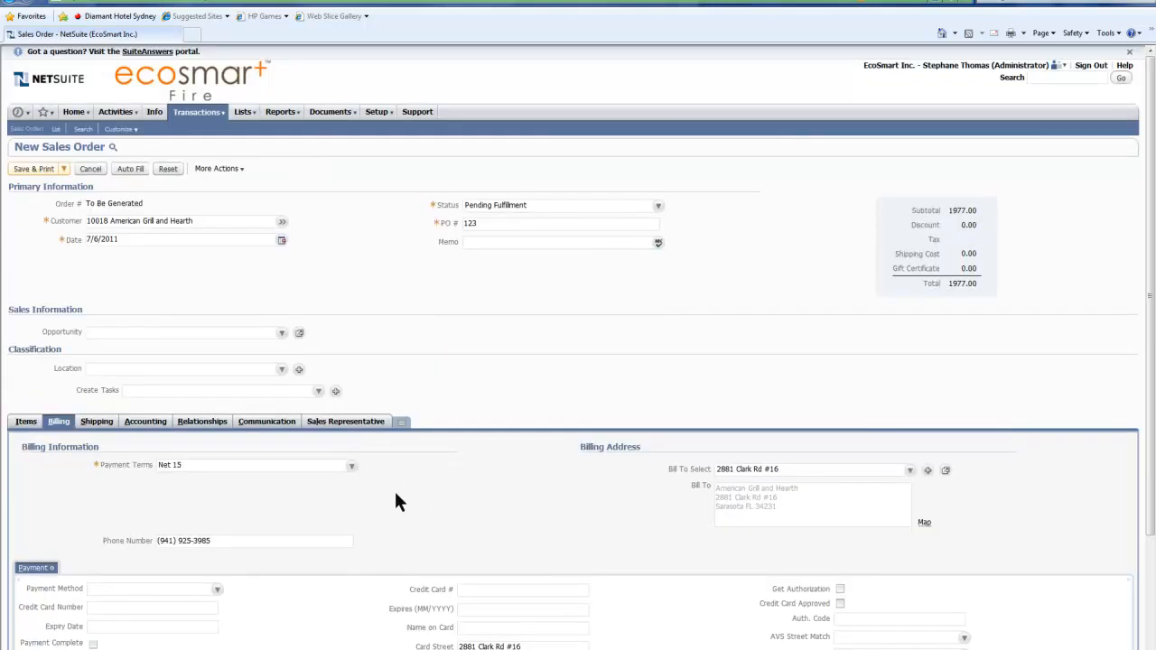
left_click(97, 422)
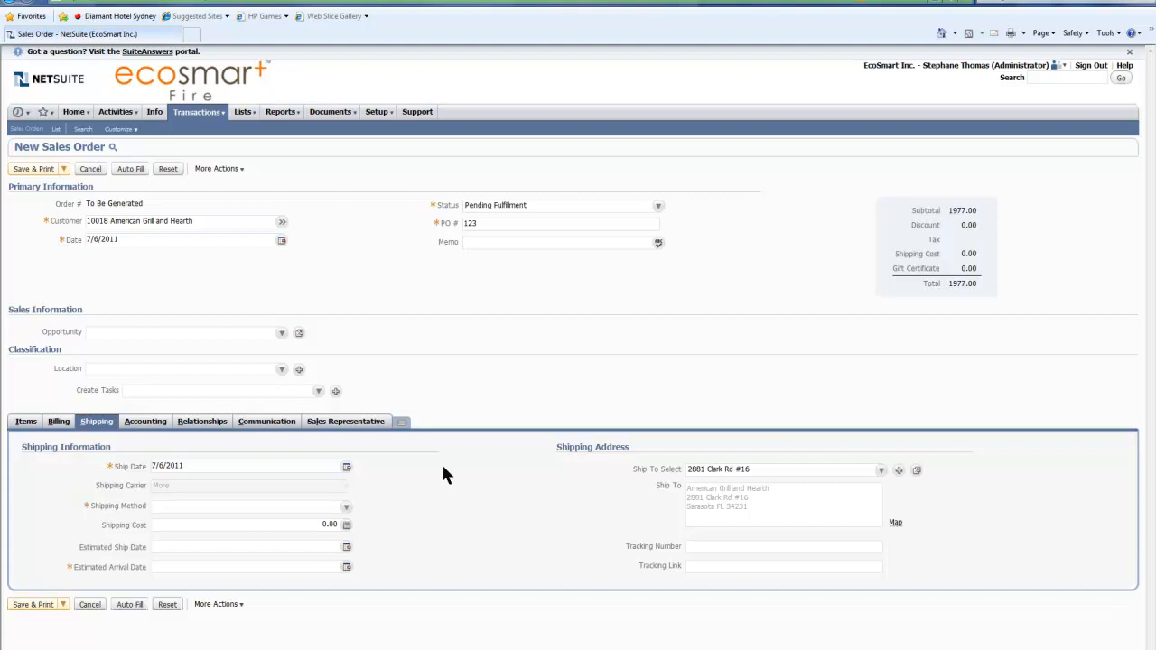
left_click(344, 511)
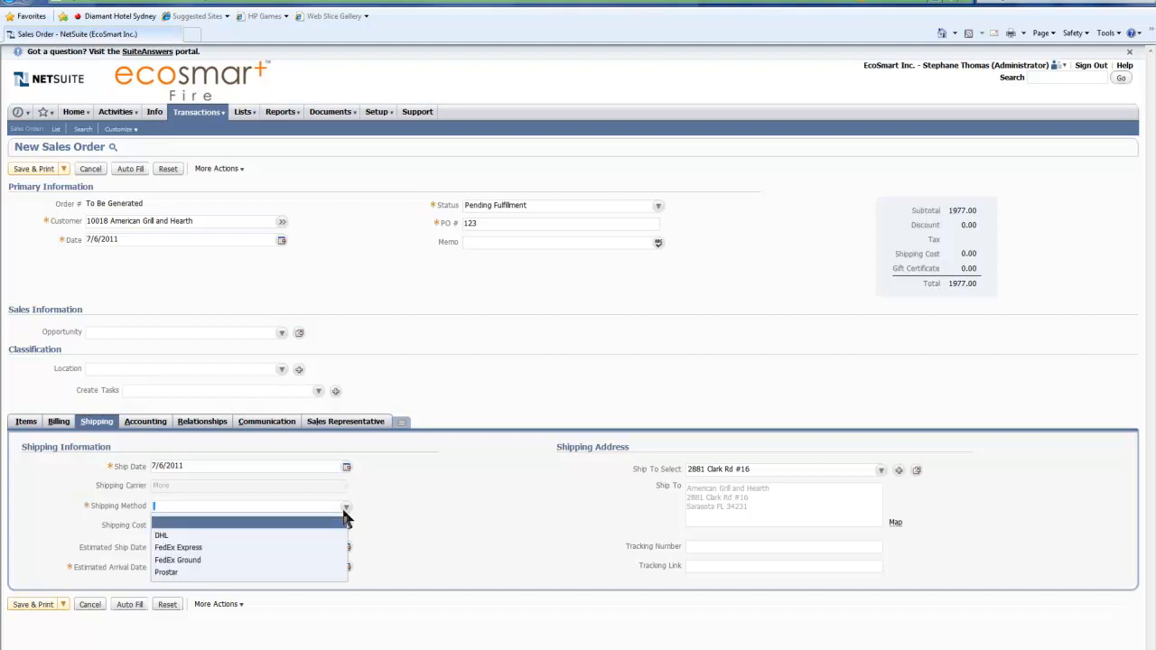
left_click(304, 549)
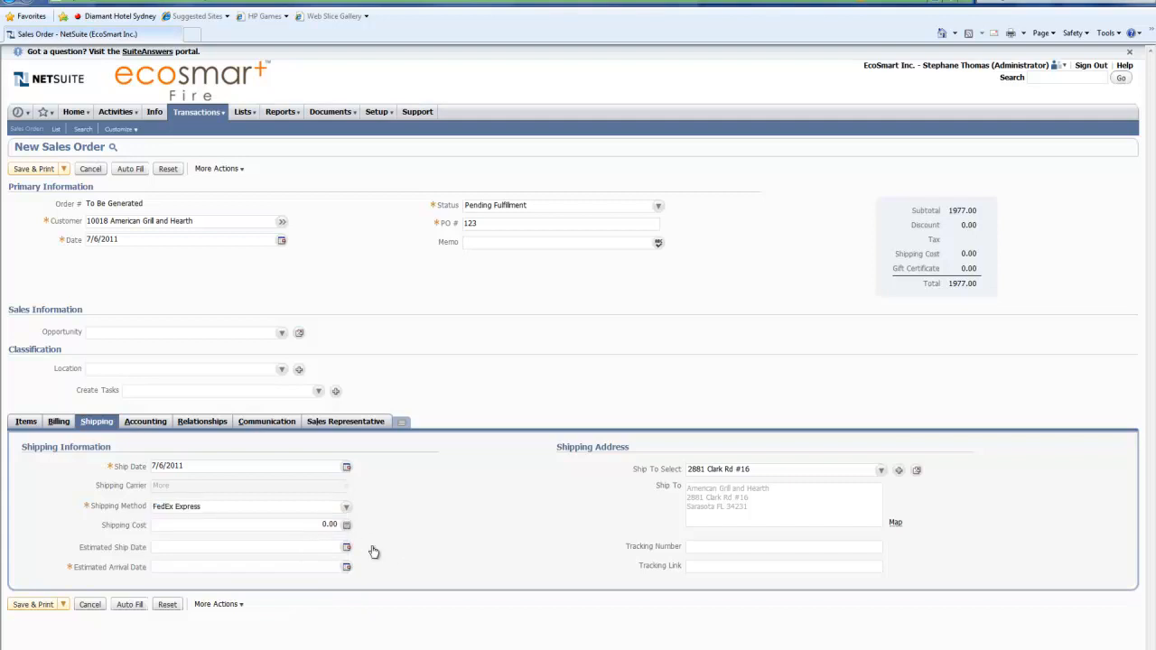
left_click(310, 525)
left_click_drag(310, 525, 334, 525)
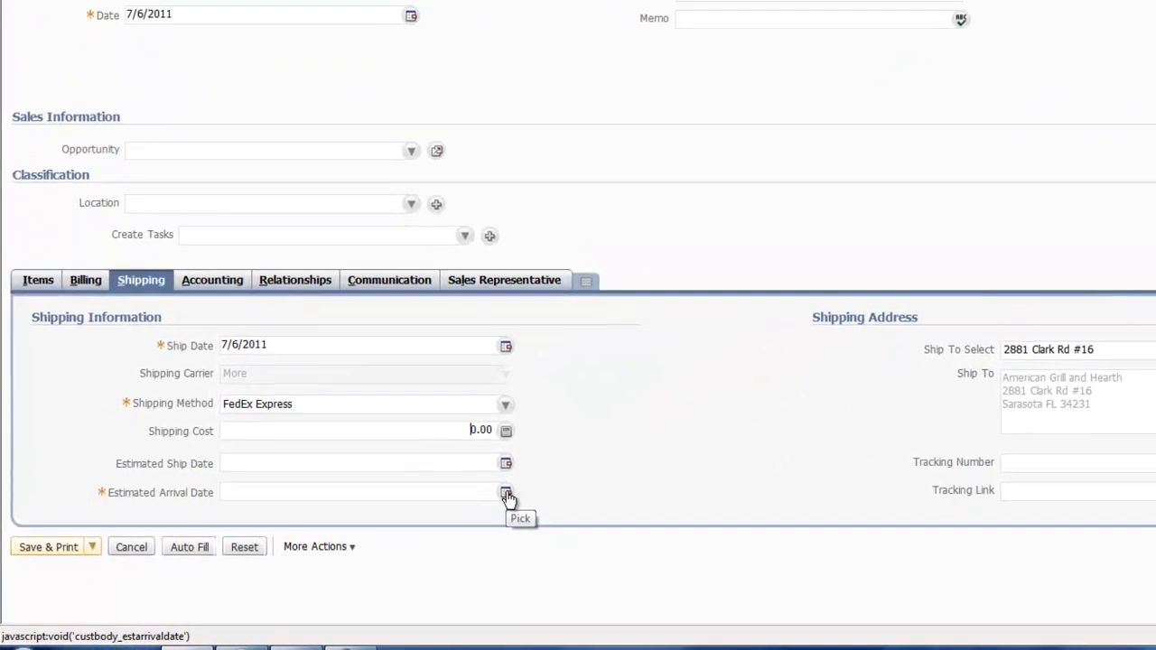
left_click(347, 568)
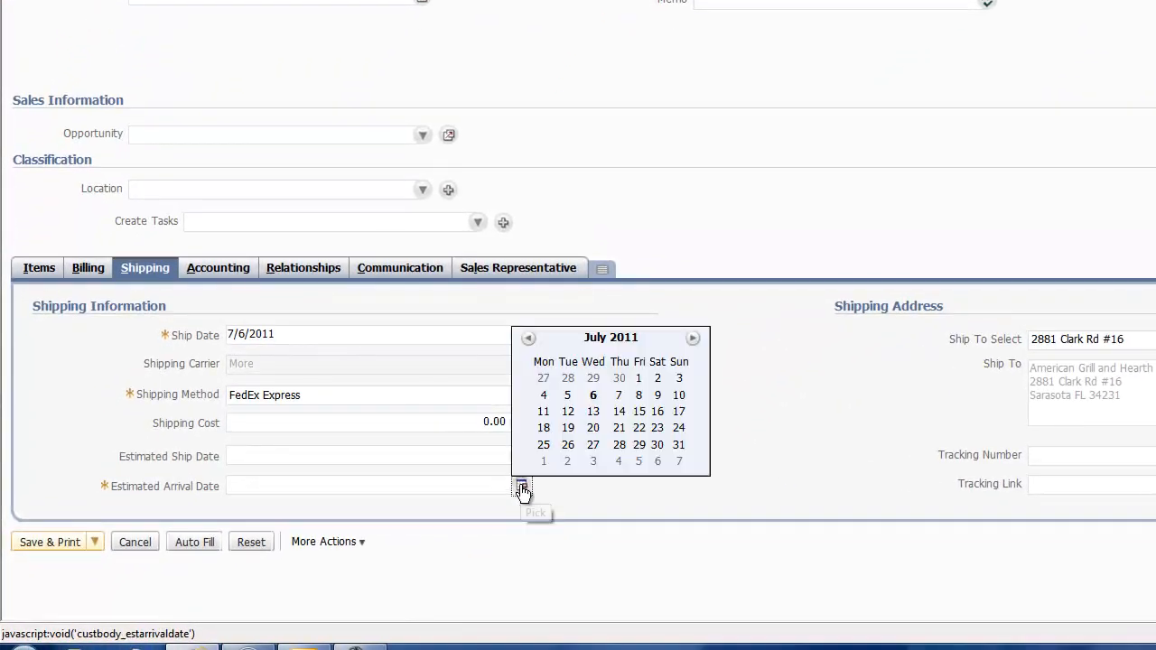
left_click(638, 395)
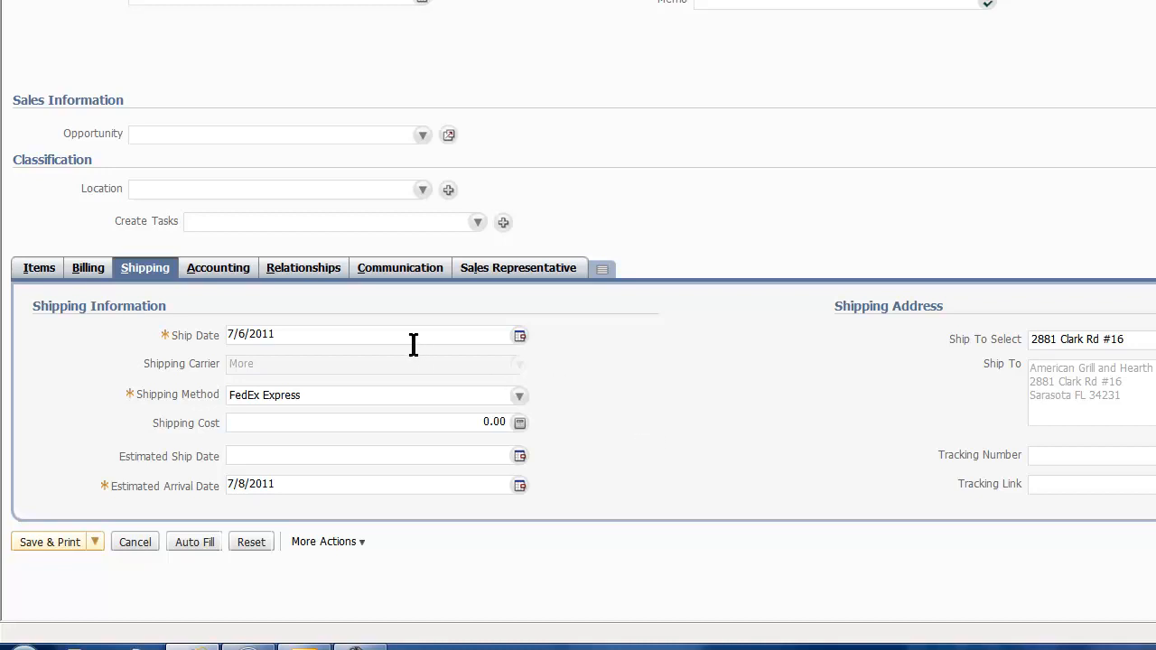
Step: Apply 8% Tax to the sales order, and save and print it with the printout window maximized
left_click(239, 277)
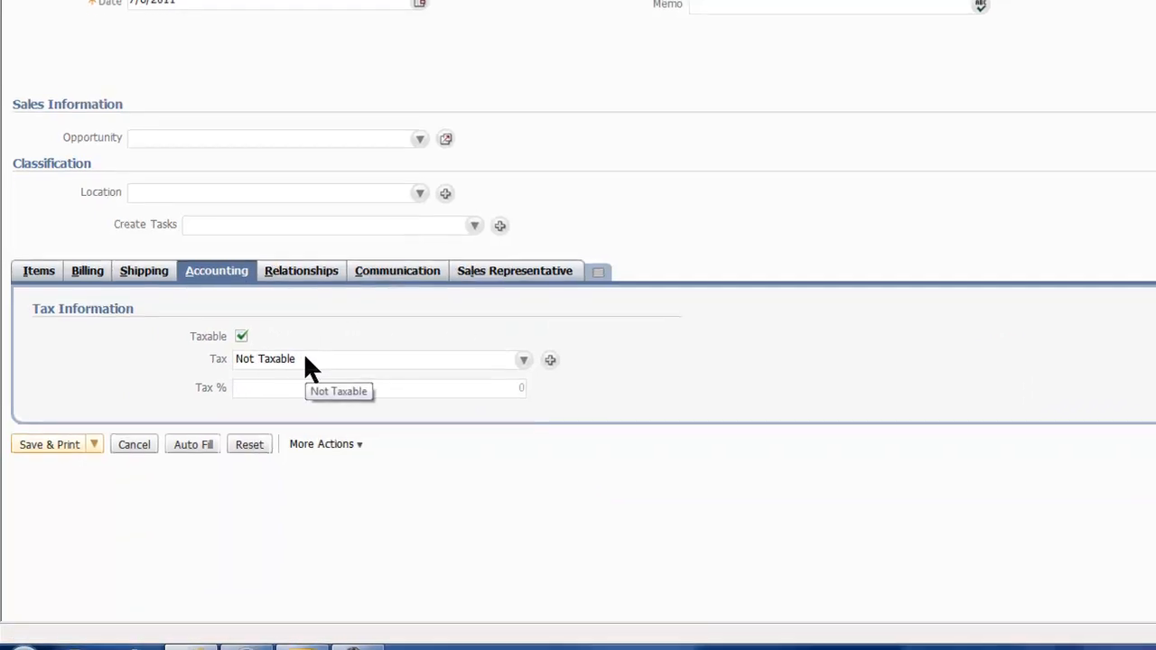
left_click(305, 355)
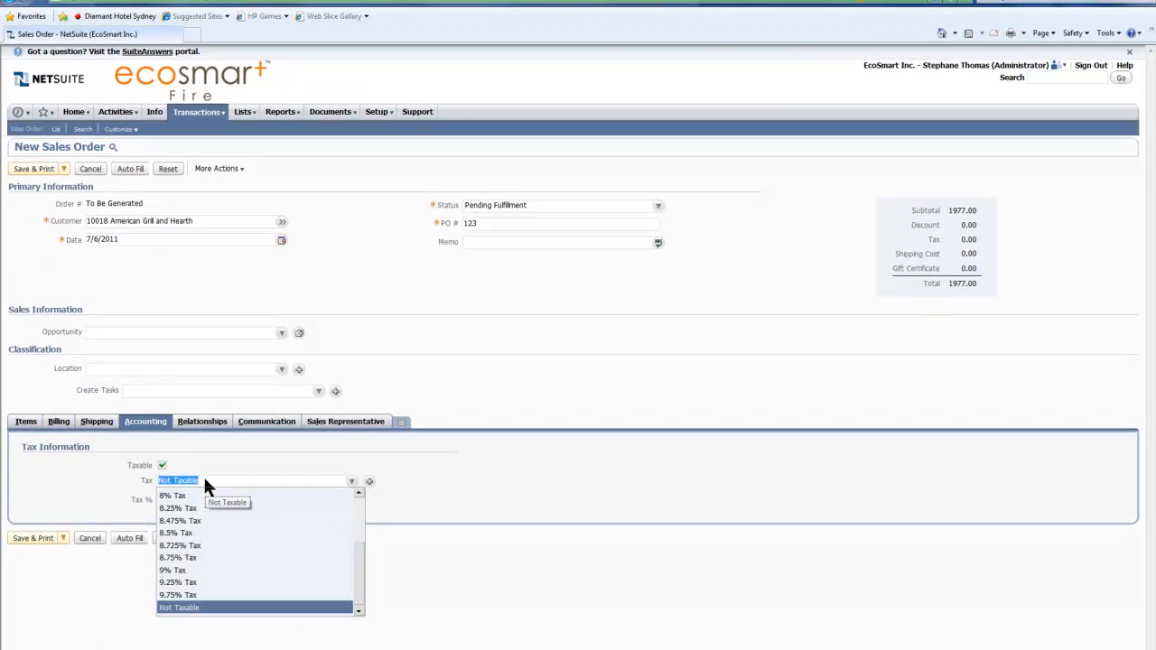
left_click(195, 496)
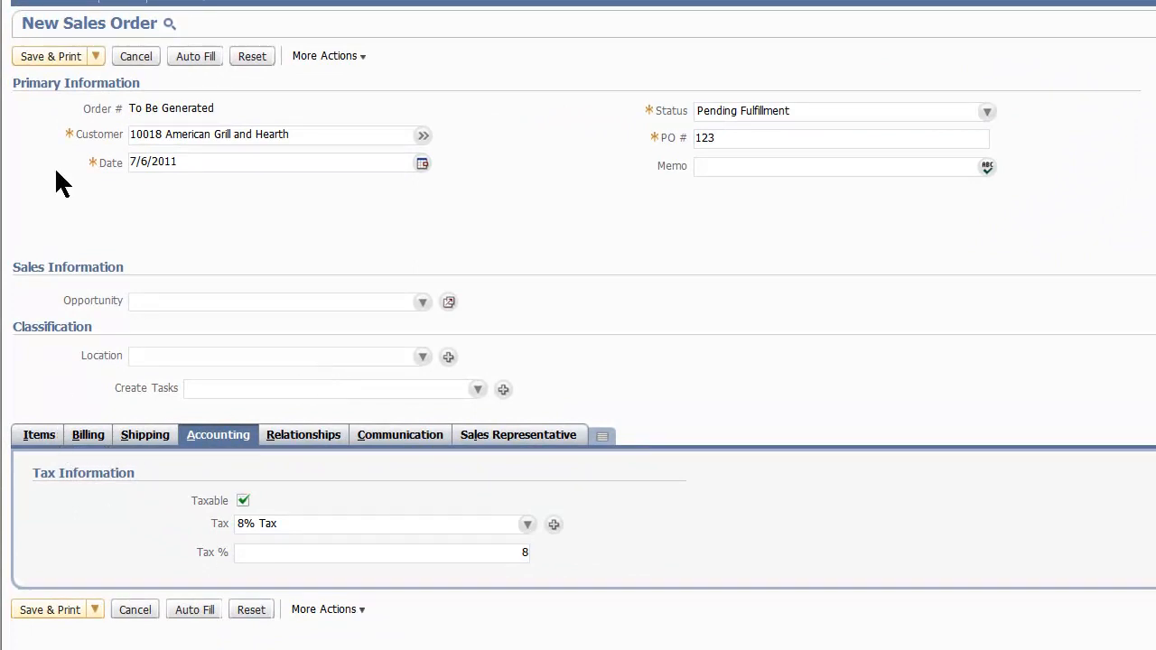
left_click(68, 60)
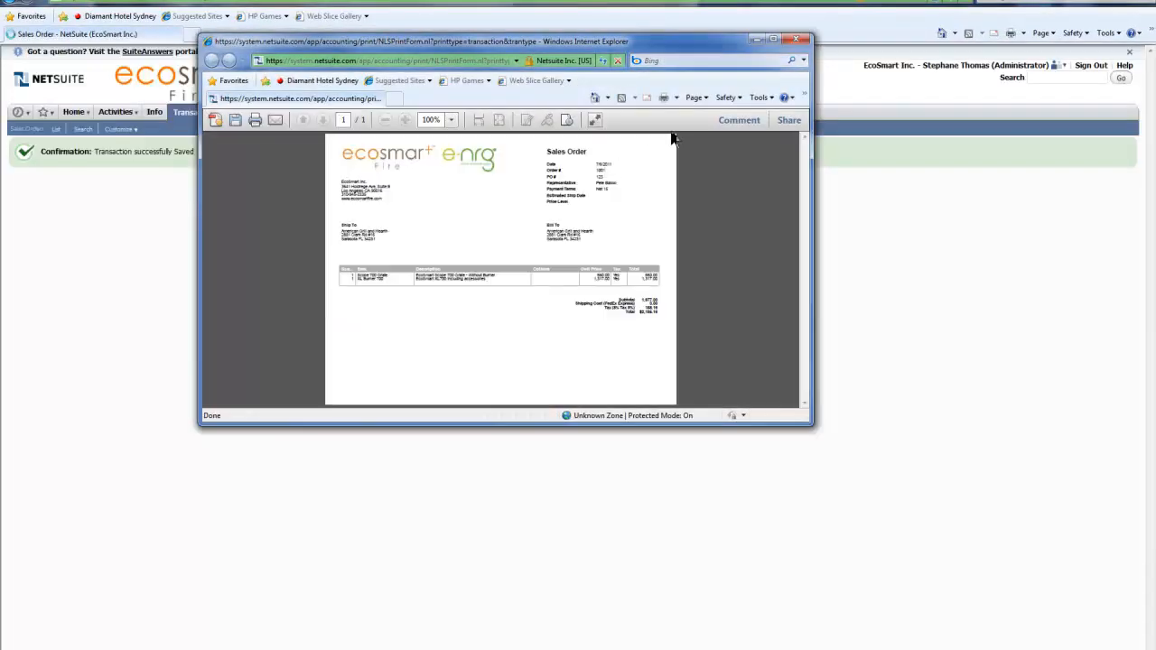
left_click(773, 39)
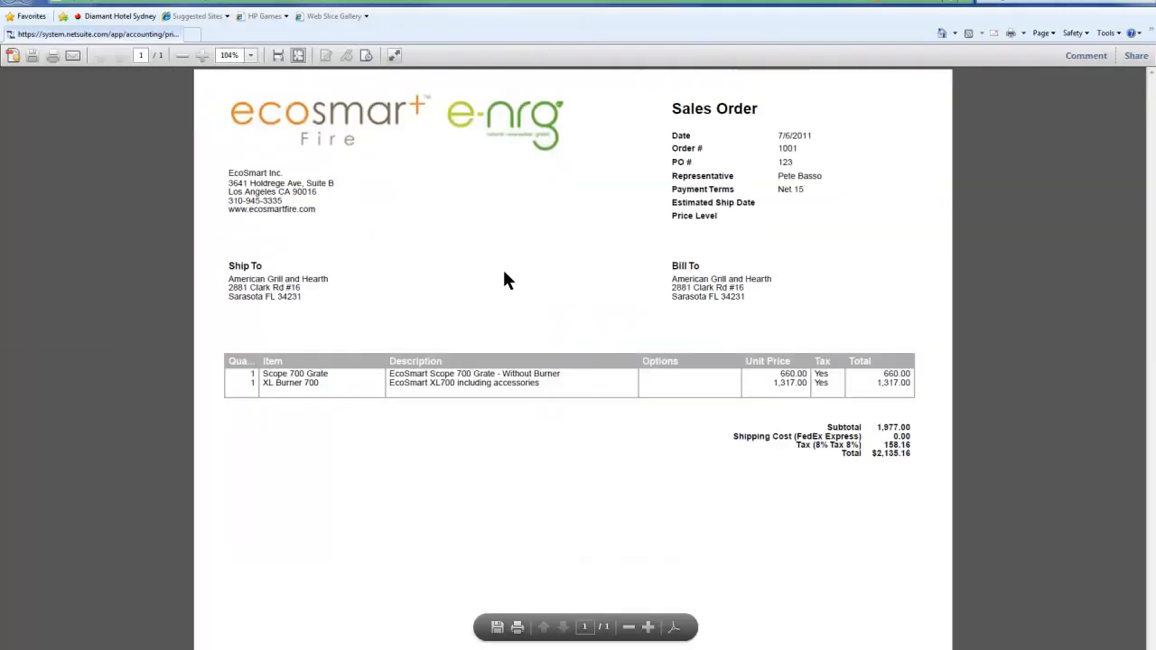